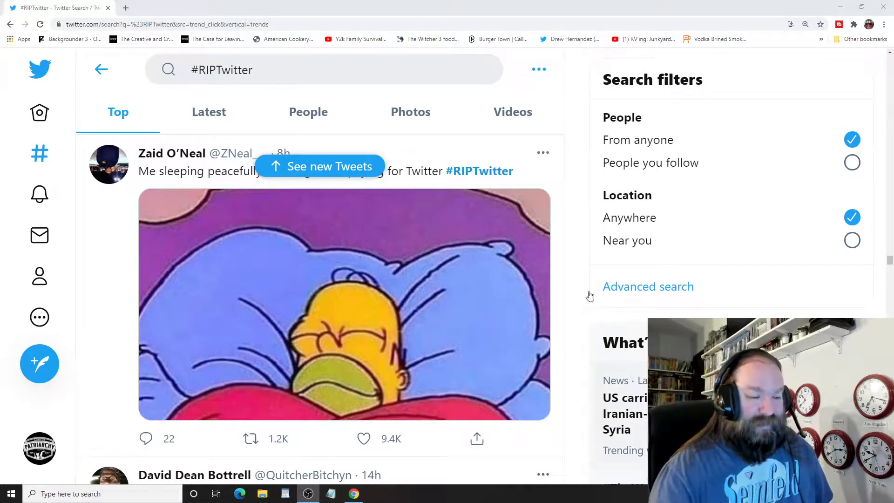
scroll(563, 287, down, 3)
scroll(525, 294, down, 2)
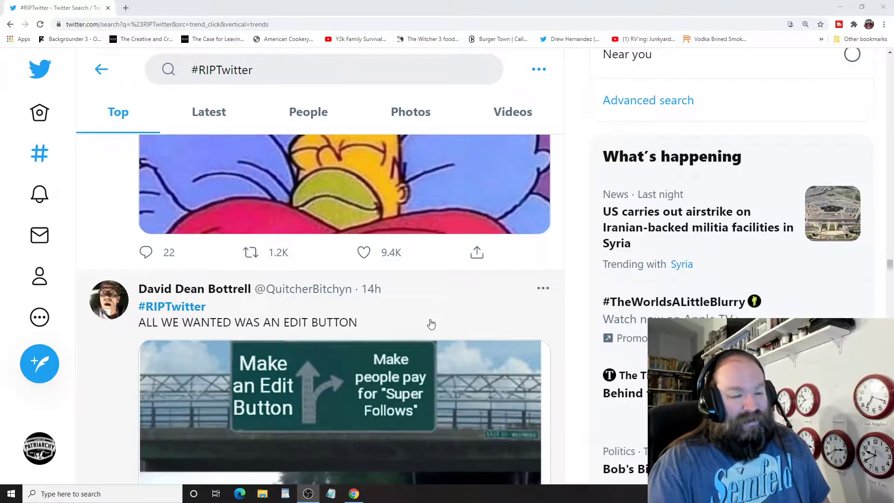
scroll(431, 323, down, 2)
scroll(489, 350, down, 3)
scroll(497, 368, down, 3)
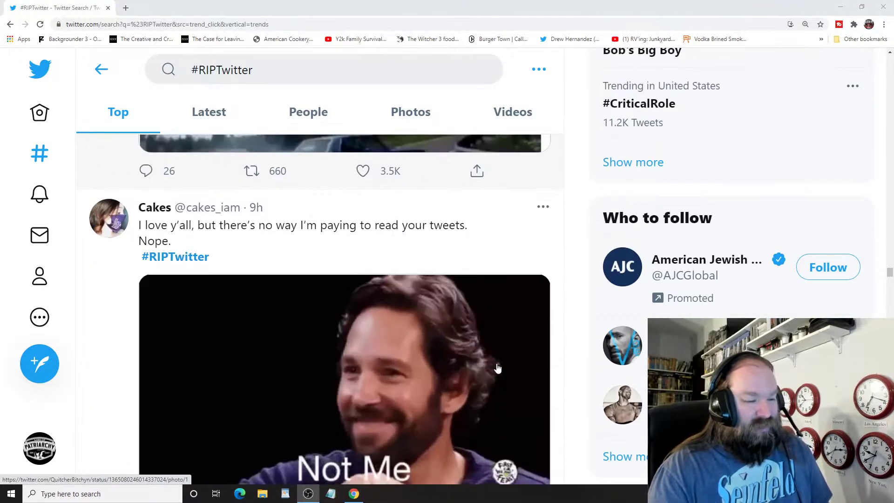
scroll(497, 369, down, 5)
scroll(498, 368, down, 3)
scroll(500, 365, down, 3)
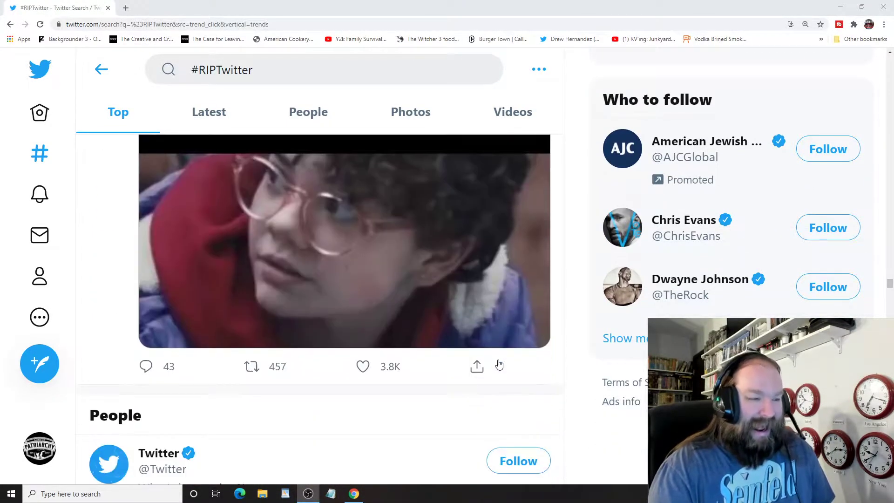
scroll(500, 365, down, 2)
scroll(500, 360, down, 4)
scroll(496, 346, up, 3)
scroll(494, 341, up, 4)
scroll(493, 340, up, 2)
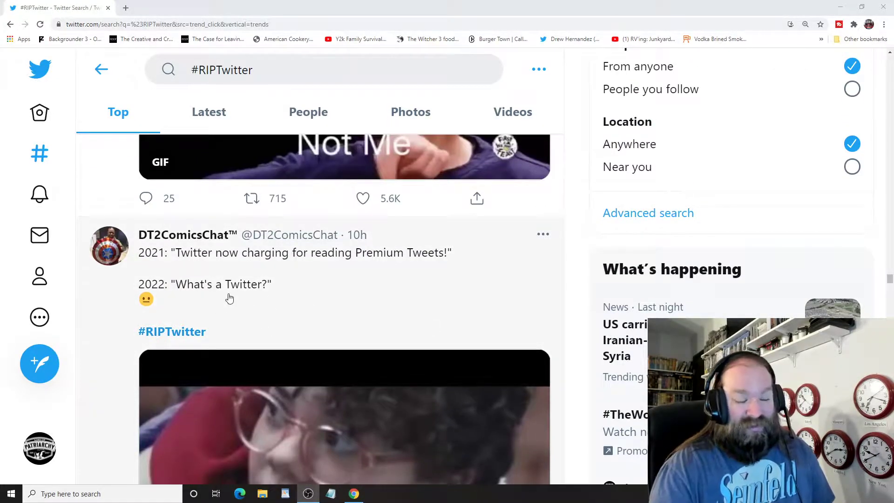
scroll(230, 302, down, 3)
scroll(234, 297, down, 5)
scroll(235, 293, down, 5)
scroll(237, 291, down, 2)
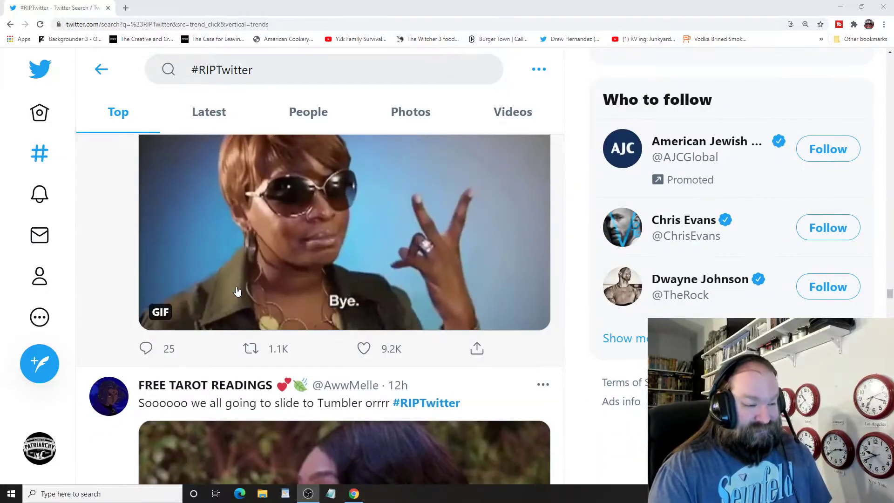
scroll(237, 290, down, 4)
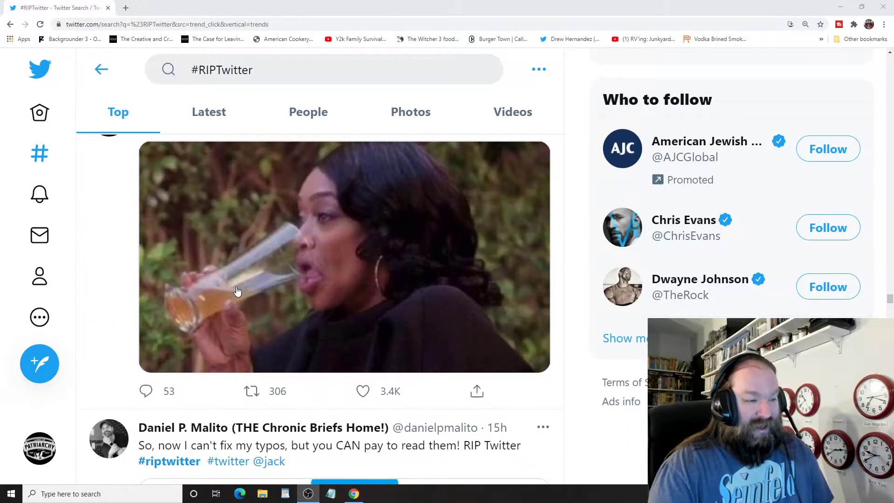
scroll(237, 290, down, 3)
scroll(237, 291, down, 4)
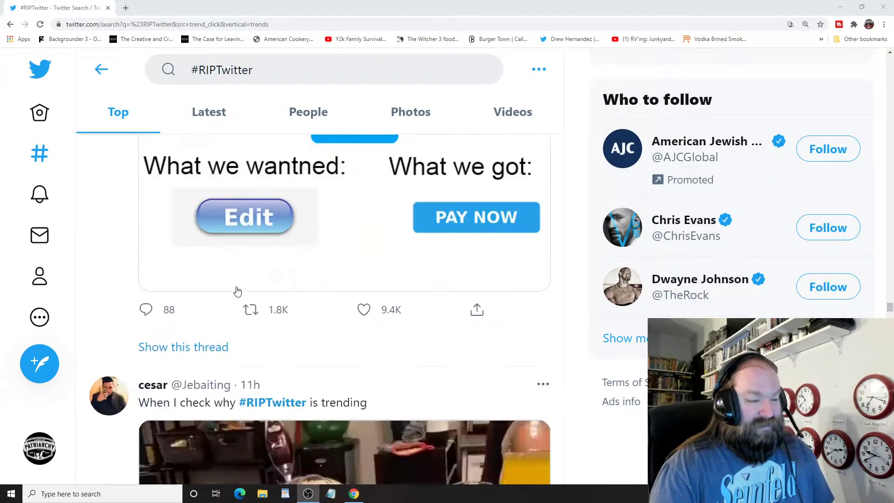
scroll(237, 290, down, 4)
scroll(237, 291, down, 3)
scroll(237, 288, down, 3)
scroll(237, 285, down, 4)
scroll(237, 285, up, 4)
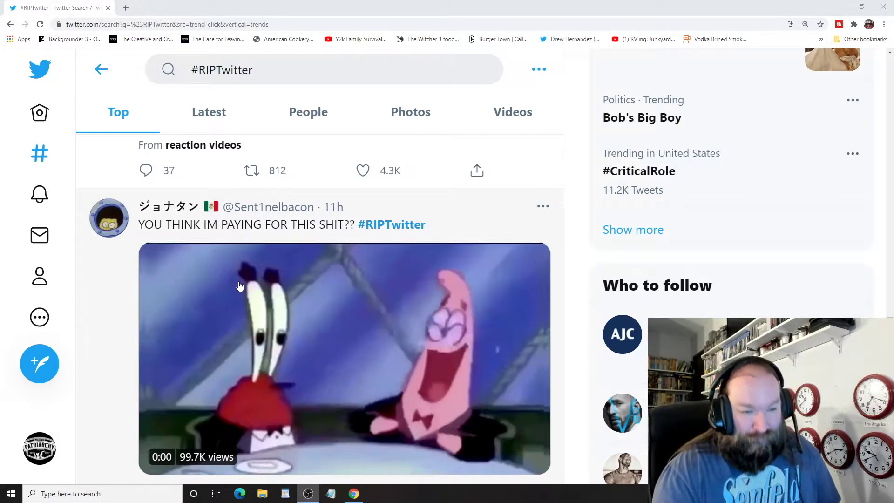
scroll(240, 286, down, 2)
scroll(197, 347, down, 3)
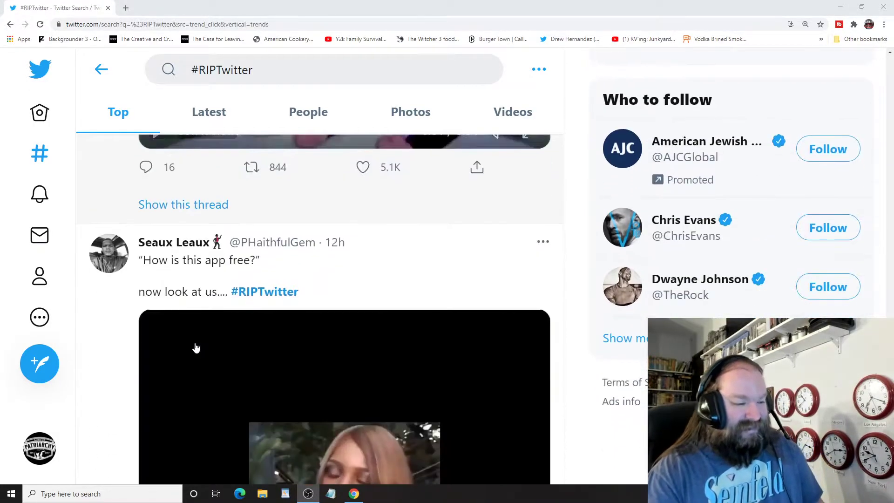
scroll(197, 347, down, 3)
scroll(196, 357, down, 2)
scroll(199, 362, down, 3)
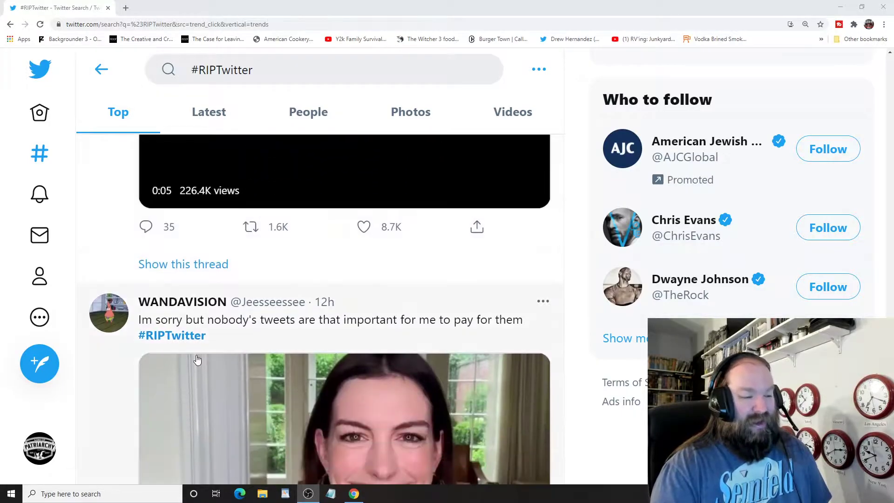
scroll(199, 362, down, 3)
scroll(196, 360, down, 1)
scroll(198, 355, down, 4)
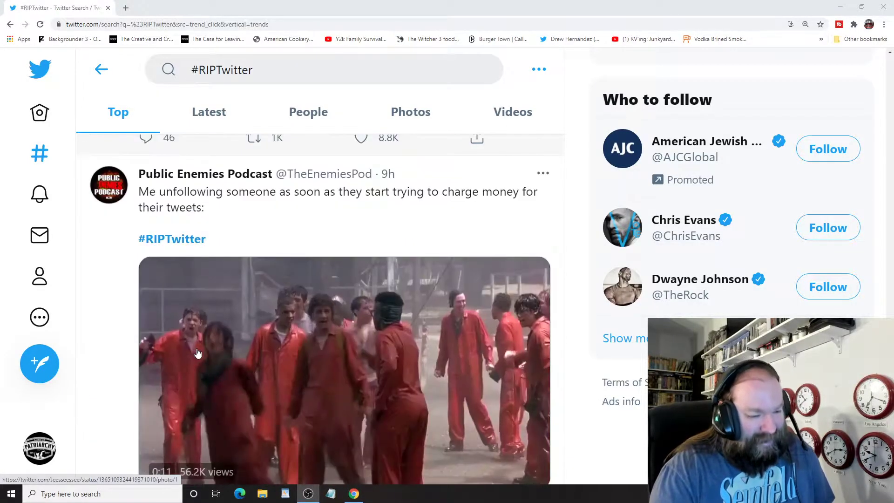
scroll(198, 355, down, 3)
scroll(198, 349, down, 3)
scroll(195, 343, up, 1)
scroll(196, 339, up, 5)
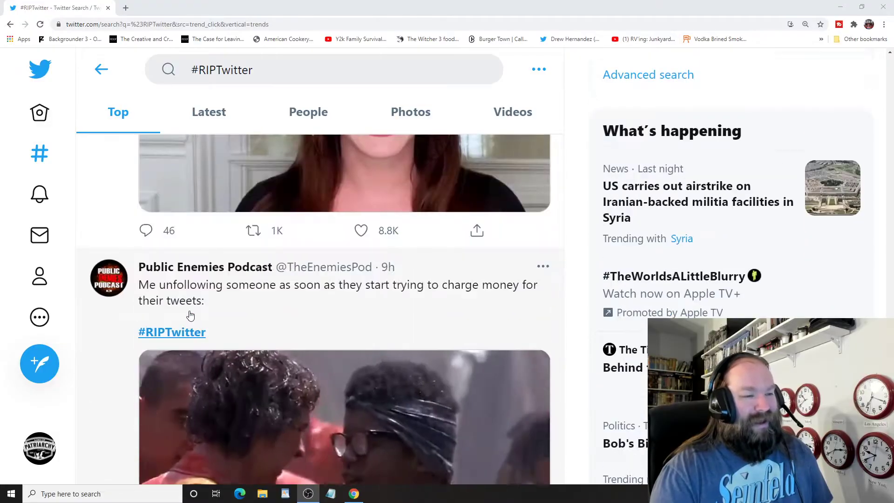
scroll(196, 339, up, 5)
scroll(192, 321, up, 3)
scroll(185, 304, up, 3)
scroll(184, 301, up, 5)
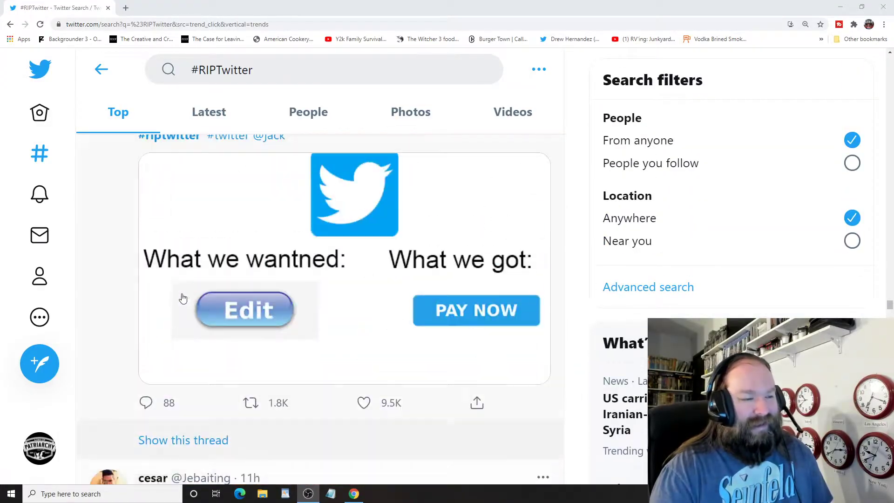
scroll(182, 301, up, 5)
scroll(179, 300, up, 4)
scroll(176, 297, up, 3)
scroll(176, 297, up, 5)
scroll(176, 297, up, 5)
scroll(175, 296, up, 5)
scroll(174, 296, up, 2)
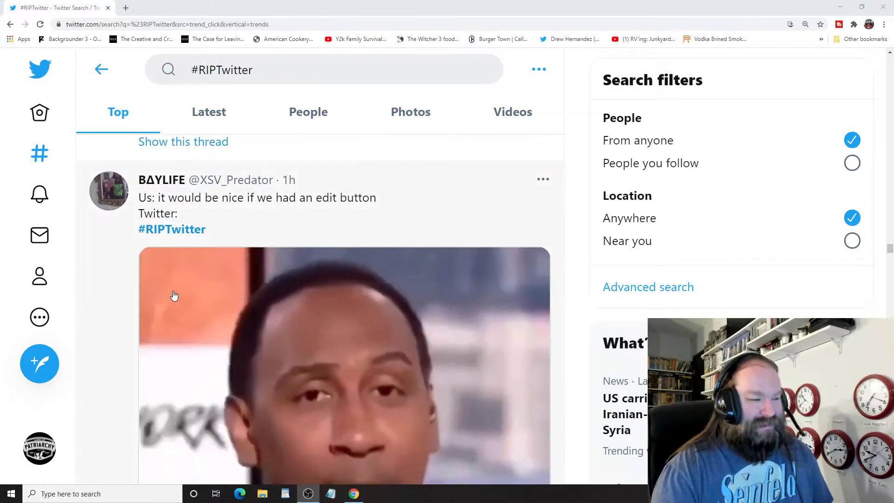
scroll(174, 296, up, 3)
scroll(174, 296, up, 1)
scroll(174, 296, up, 5)
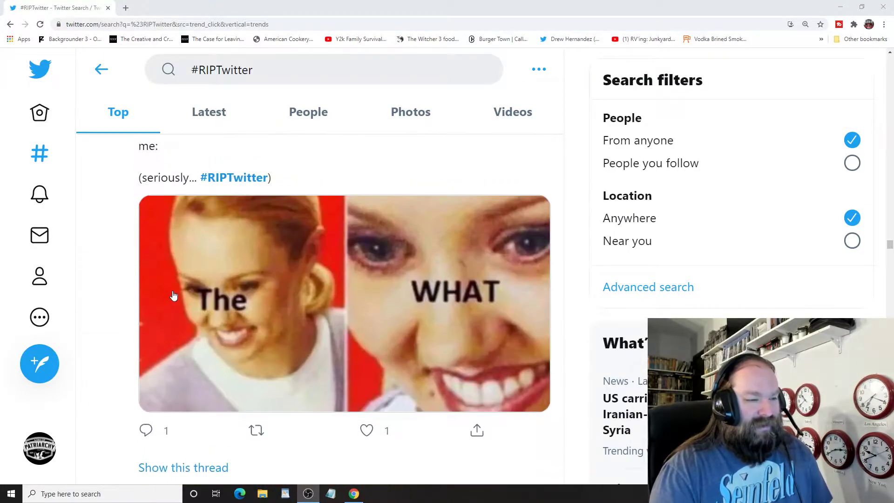
scroll(174, 296, up, 4)
scroll(174, 296, up, 4)
scroll(174, 296, up, 5)
scroll(174, 297, up, 2)
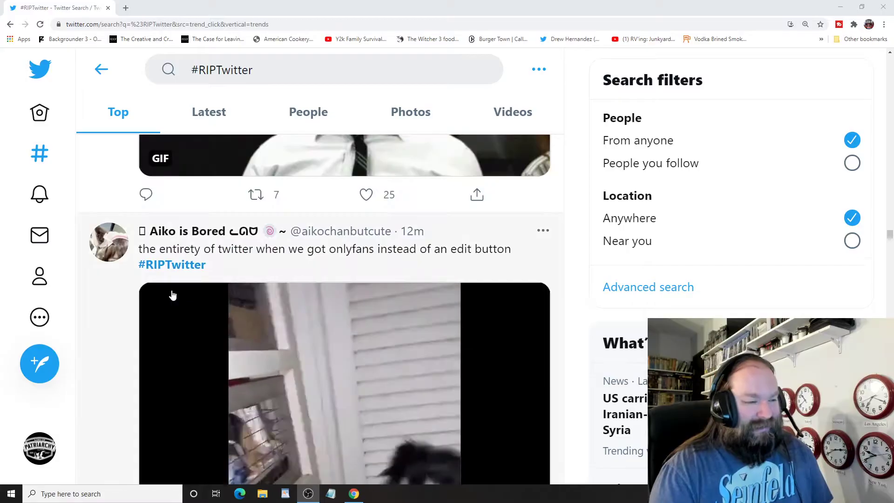
scroll(173, 296, up, 4)
scroll(173, 296, down, 6)
scroll(172, 295, down, 3)
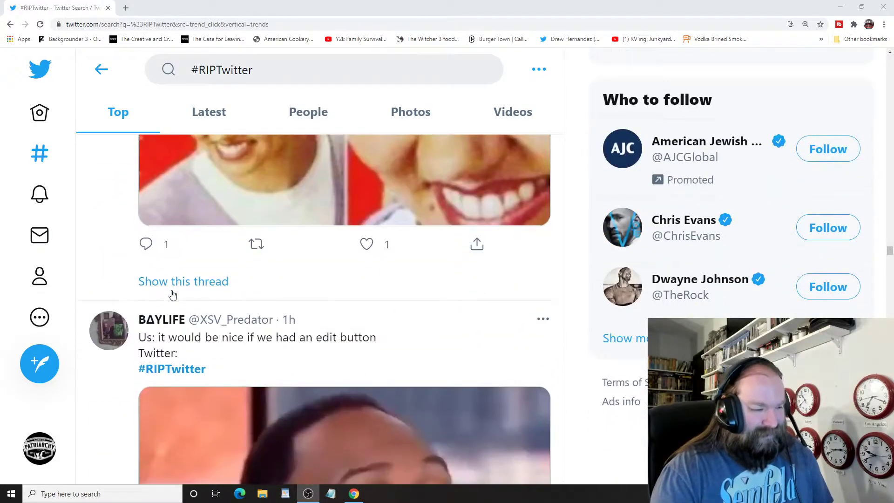
scroll(172, 296, down, 4)
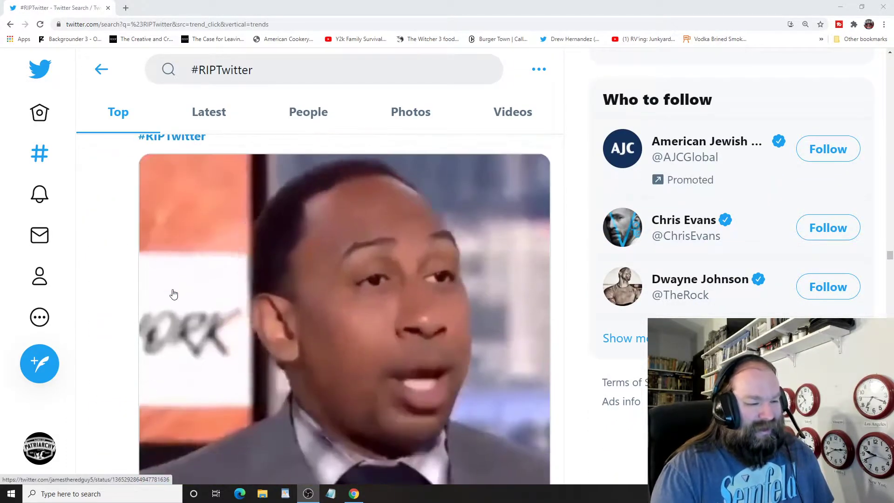
scroll(172, 295, up, 4)
scroll(173, 295, up, 6)
scroll(174, 294, up, 5)
scroll(174, 294, up, 3)
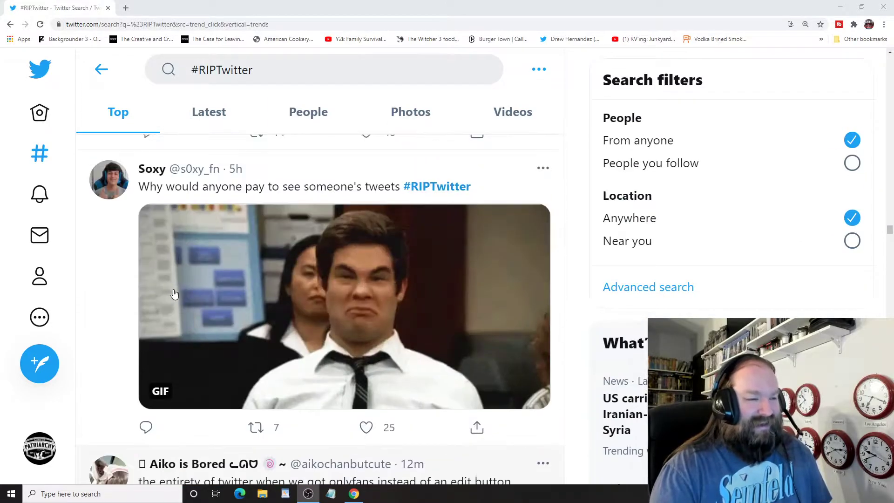
scroll(174, 295, down, 2)
scroll(175, 293, up, 2)
scroll(175, 294, up, 4)
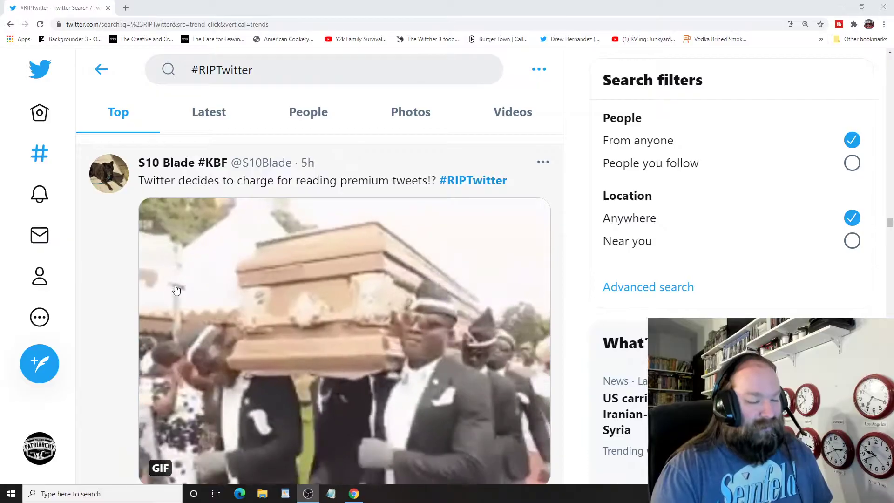
scroll(175, 295, up, 4)
scroll(175, 295, up, 3)
scroll(177, 284, up, 4)
scroll(177, 284, up, 2)
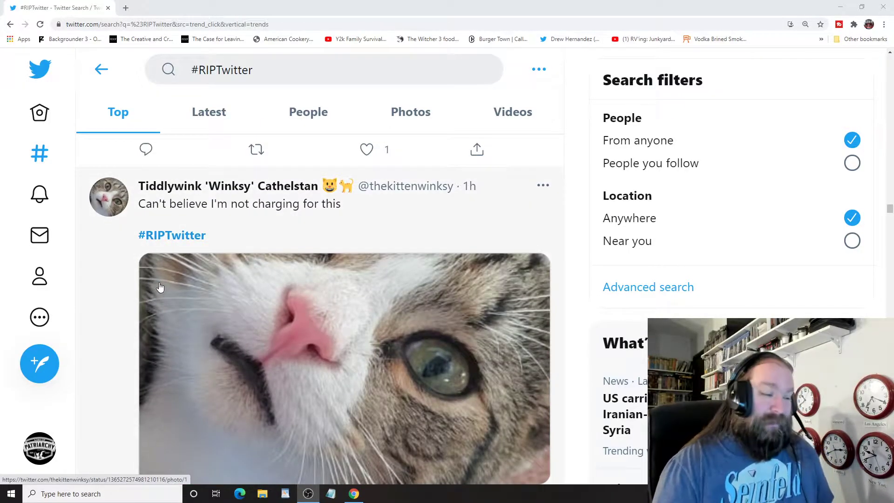
scroll(129, 229, up, 5)
scroll(129, 182, up, 4)
scroll(123, 175, up, 4)
scroll(123, 176, up, 2)
scroll(123, 175, up, 5)
scroll(123, 175, up, 4)
scroll(141, 196, up, 3)
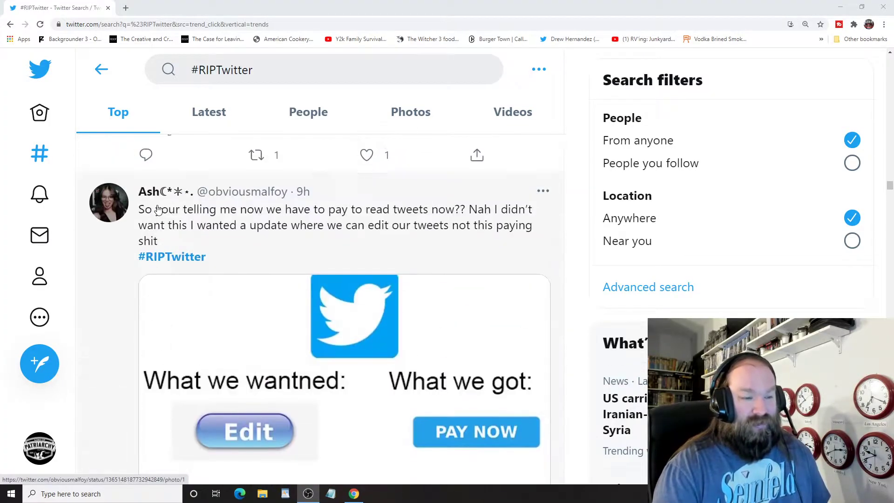
scroll(156, 209, up, 4)
scroll(156, 209, up, 5)
scroll(139, 209, up, 5)
scroll(130, 217, up, 3)
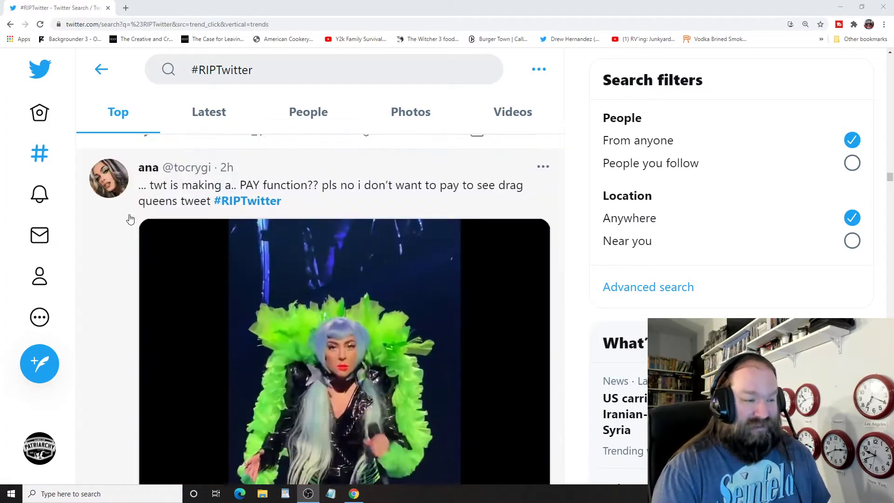
scroll(130, 216, up, 5)
scroll(130, 217, up, 4)
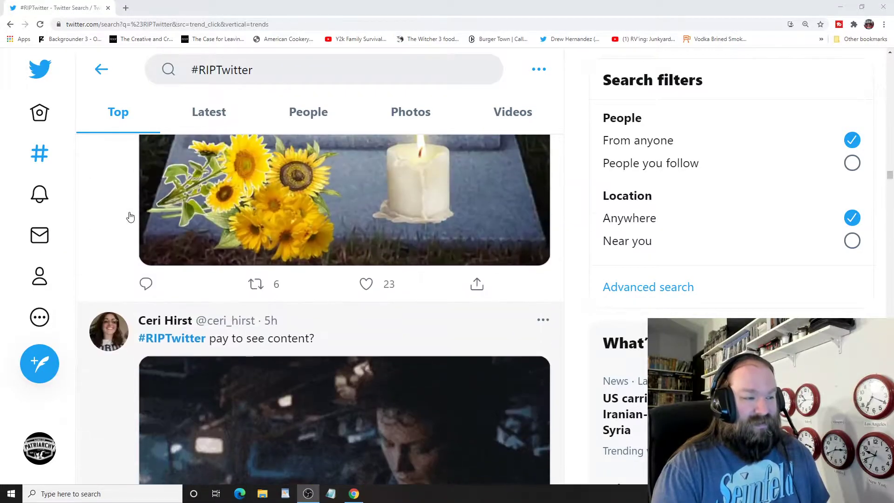
scroll(130, 216, up, 1)
scroll(130, 216, up, 6)
scroll(130, 217, down, 2)
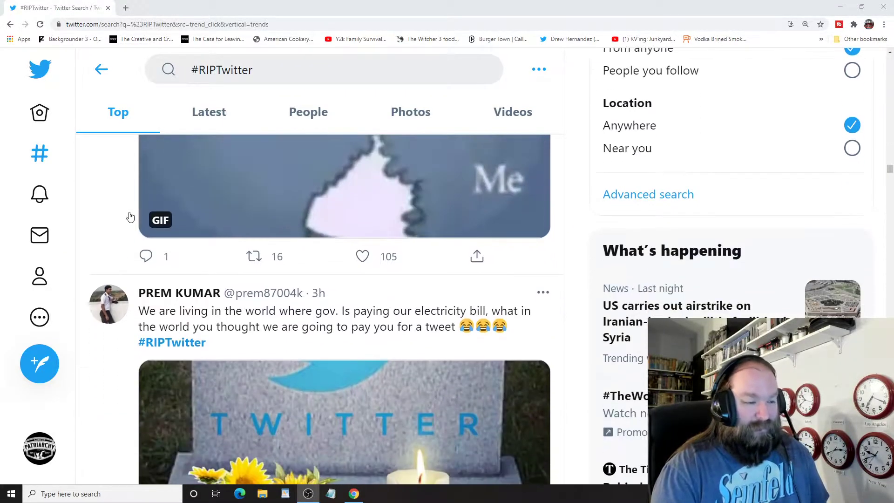
scroll(130, 217, up, 3)
scroll(130, 216, up, 2)
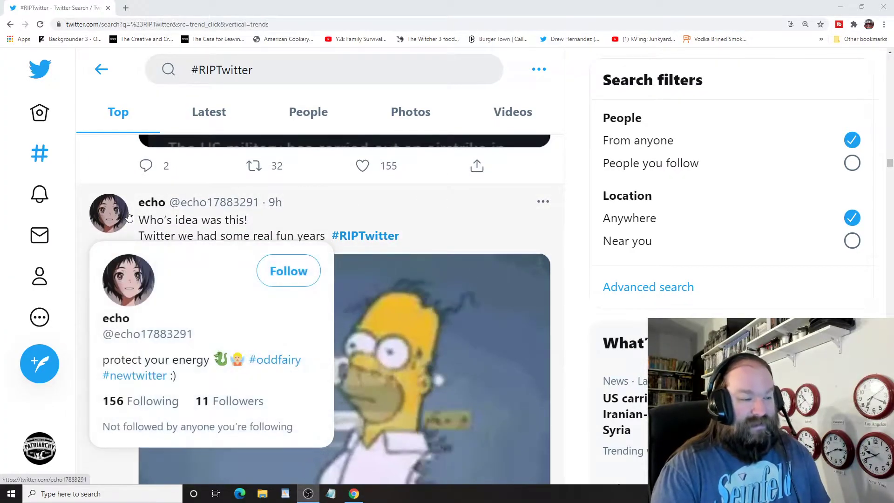
scroll(131, 216, up, 3)
scroll(174, 224, up, 2)
scroll(221, 230, down, 2)
scroll(221, 230, down, 3)
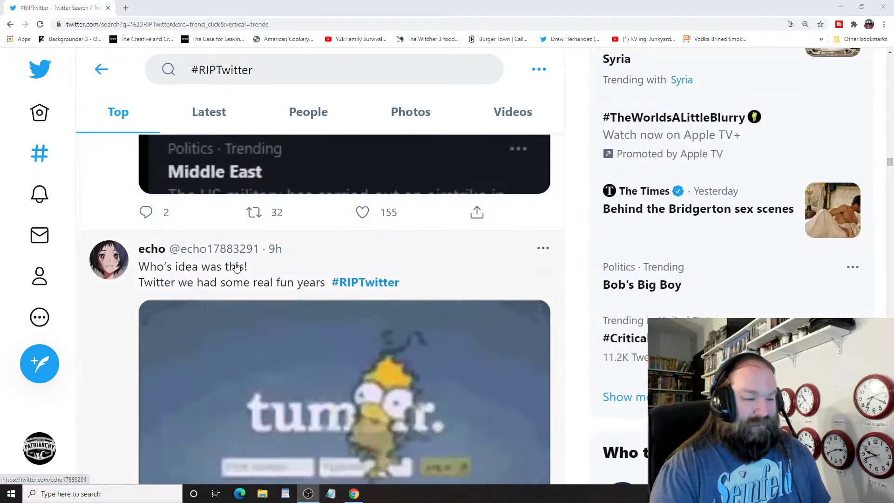
scroll(228, 262, up, 3)
scroll(228, 262, up, 3)
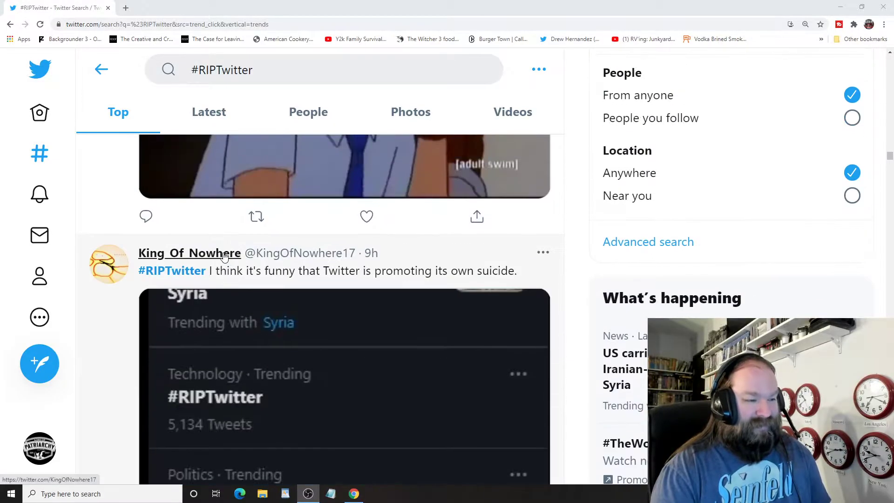
scroll(221, 255, up, 3)
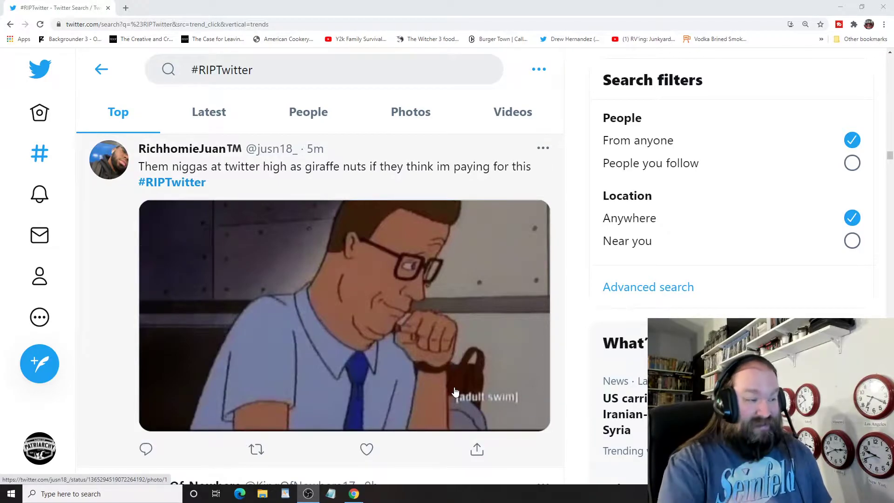
scroll(457, 387, up, 4)
scroll(457, 387, up, 4)
scroll(457, 387, up, 3)
scroll(458, 387, up, 2)
scroll(458, 386, up, 3)
scroll(458, 387, up, 1)
scroll(458, 387, up, 4)
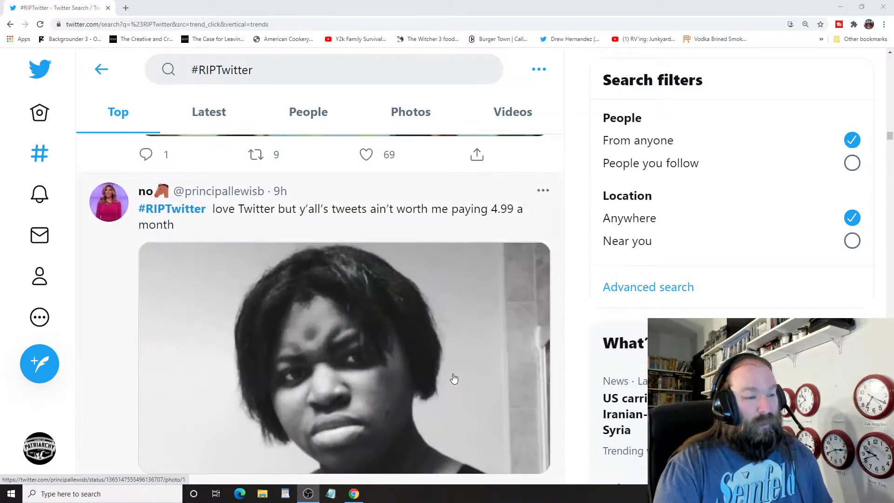
scroll(453, 379, up, 4)
scroll(454, 380, up, 1)
scroll(454, 379, up, 3)
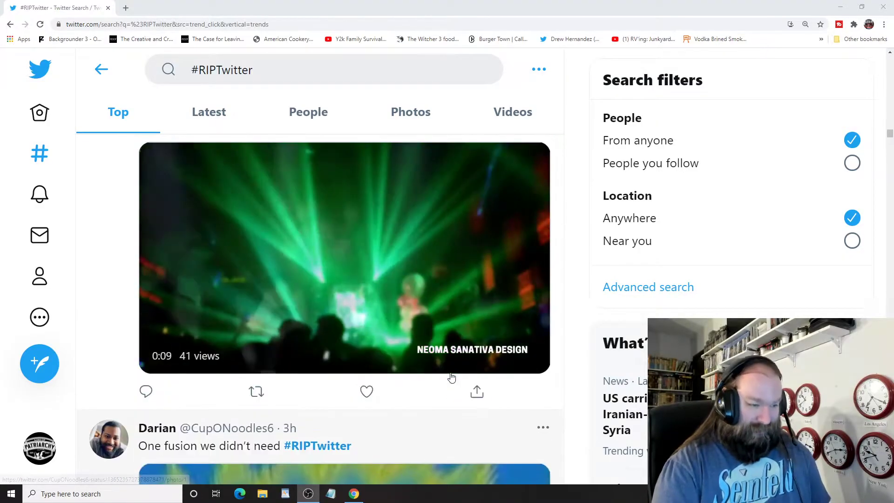
scroll(454, 379, up, 3)
scroll(452, 377, up, 5)
scroll(451, 378, up, 1)
scroll(451, 377, up, 3)
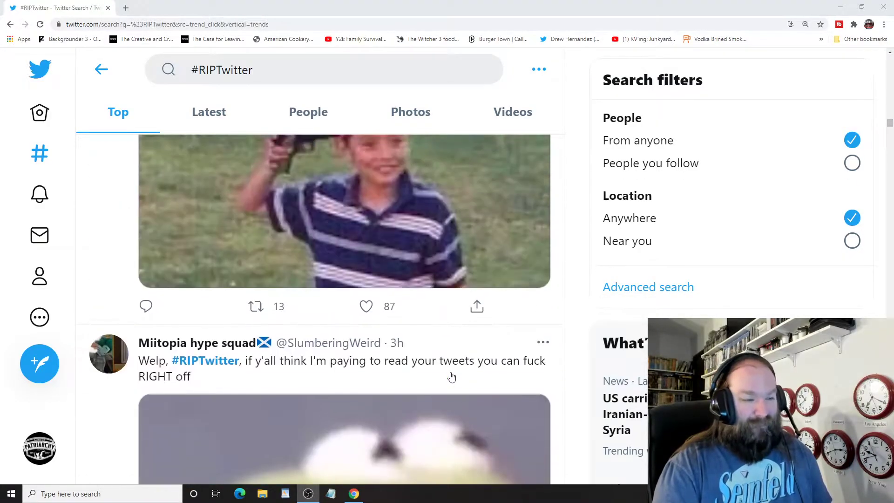
scroll(451, 378, up, 4)
scroll(451, 377, up, 4)
scroll(451, 377, up, 3)
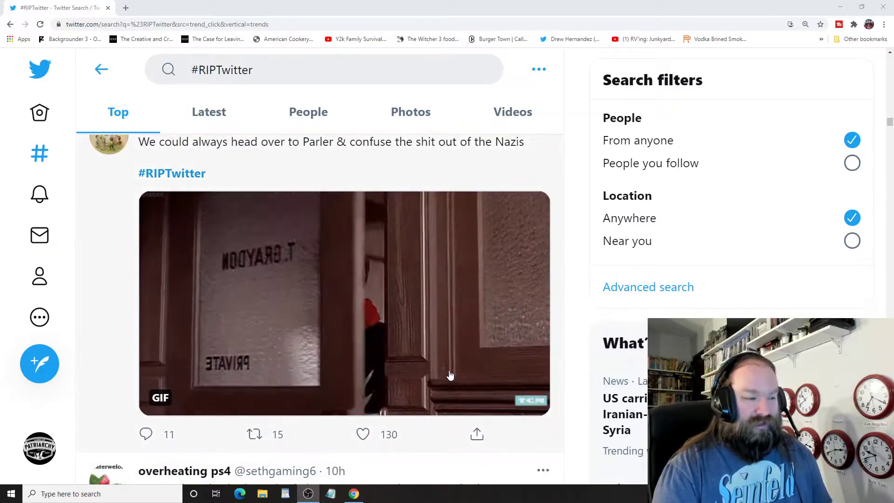
scroll(452, 378, up, 1)
scroll(450, 376, up, 3)
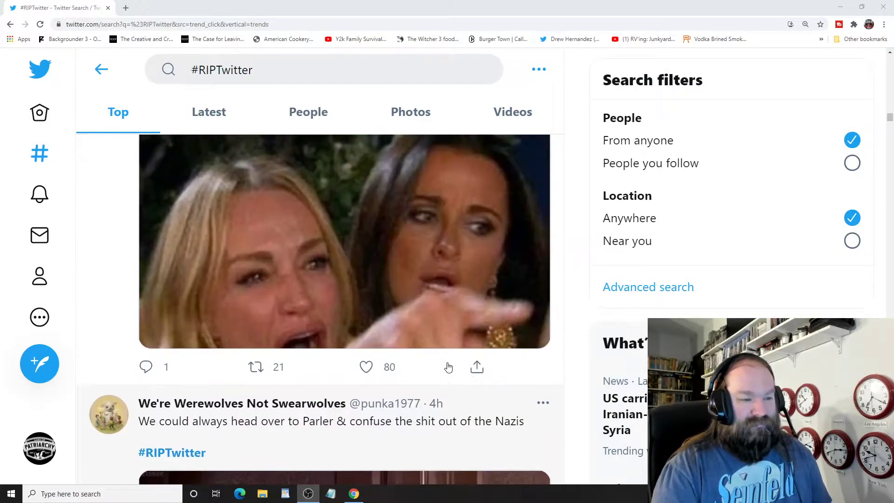
scroll(451, 377, up, 3)
scroll(450, 377, up, 3)
scroll(448, 368, up, 4)
scroll(447, 368, up, 3)
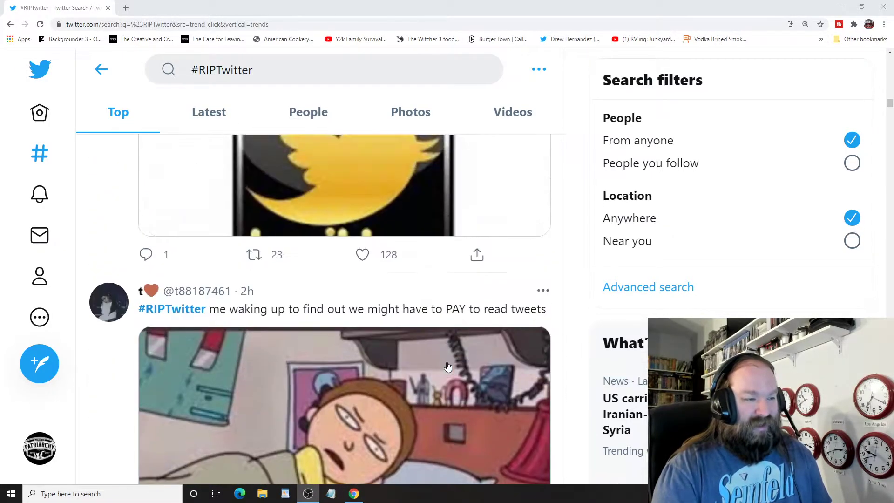
scroll(448, 367, up, 3)
scroll(447, 368, up, 3)
scroll(448, 368, up, 4)
scroll(448, 367, up, 3)
scroll(448, 367, up, 3)
scroll(445, 353, up, 2)
scroll(447, 353, up, 3)
scroll(445, 353, up, 3)
scroll(446, 352, up, 3)
scroll(474, 318, up, 3)
scroll(474, 318, up, 4)
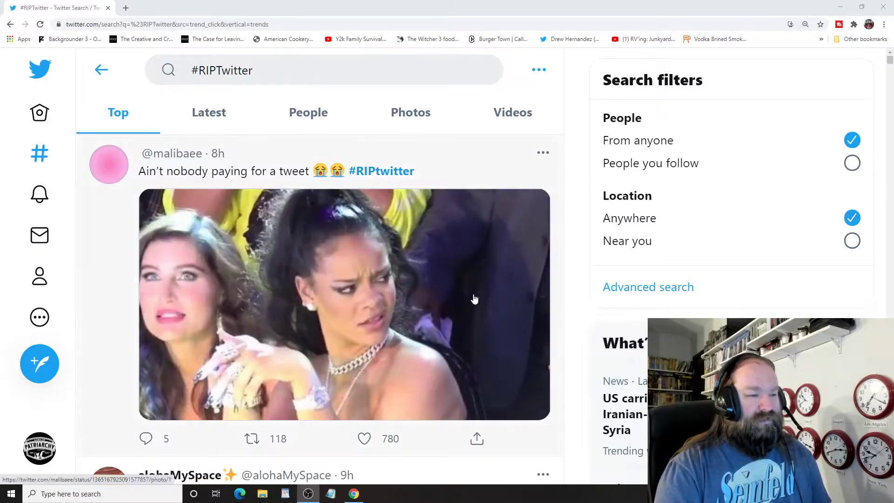
scroll(474, 317, up, 4)
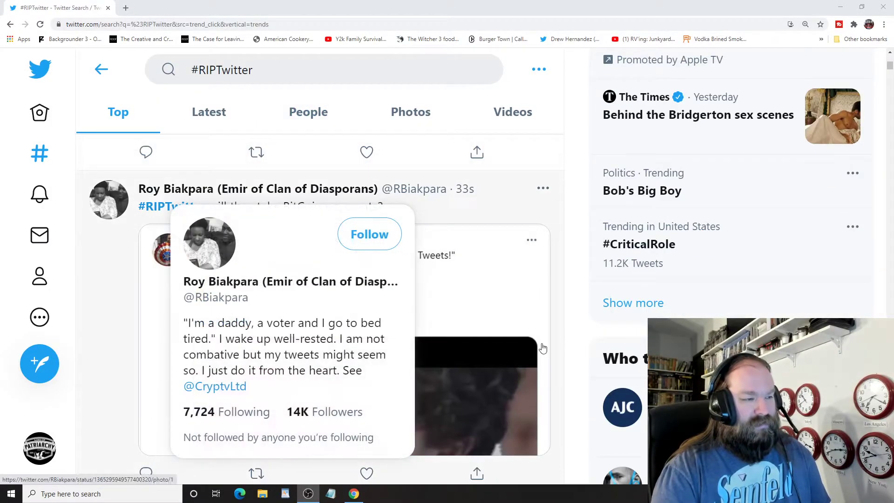
scroll(392, 280, down, 6)
scroll(395, 253, up, 2)
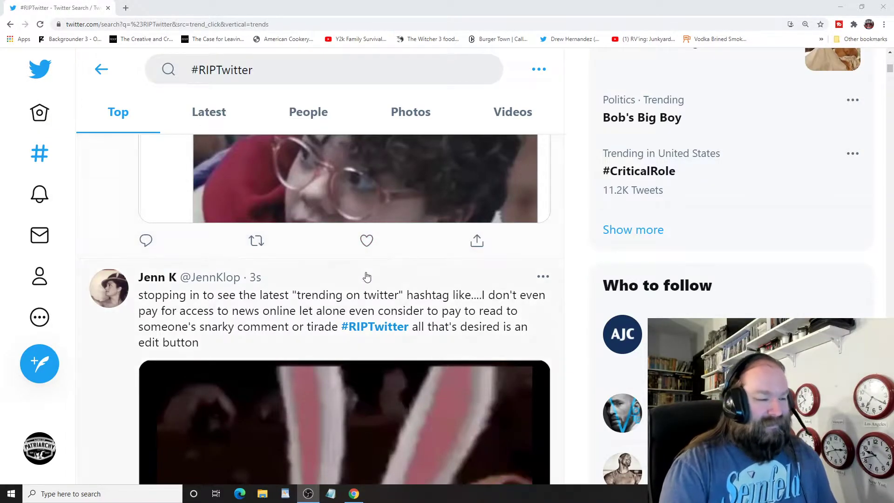
scroll(367, 277, down, 5)
scroll(357, 276, down, 3)
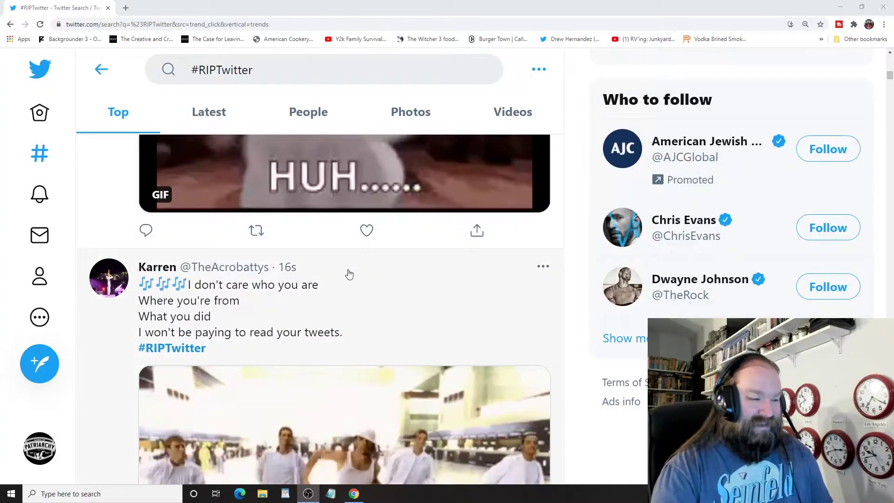
scroll(349, 274, up, 5)
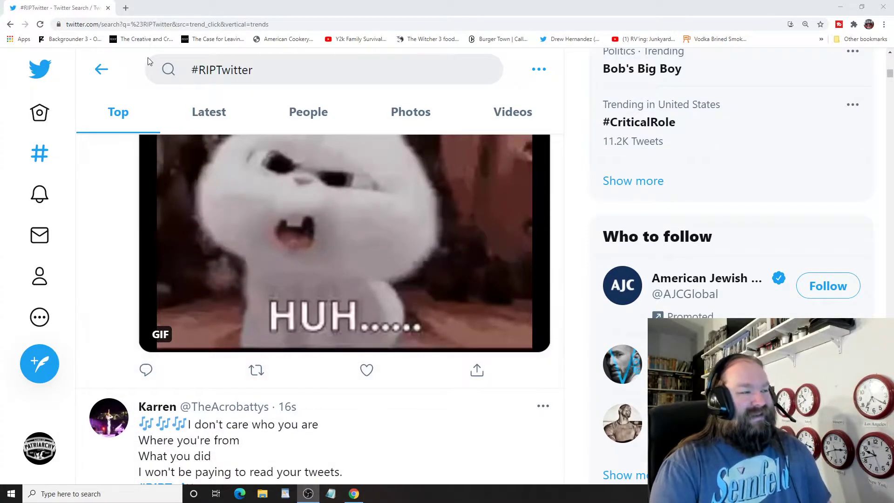
scroll(347, 265, down, 3)
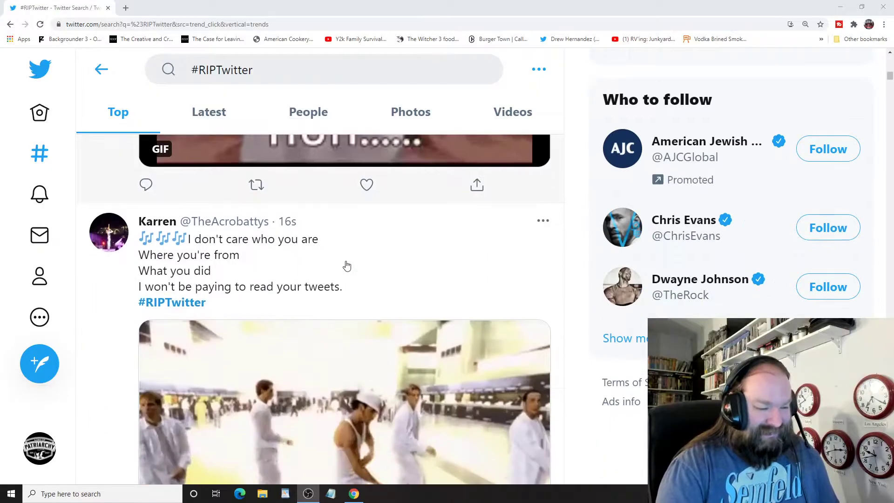
scroll(347, 266, down, 4)
scroll(348, 266, down, 3)
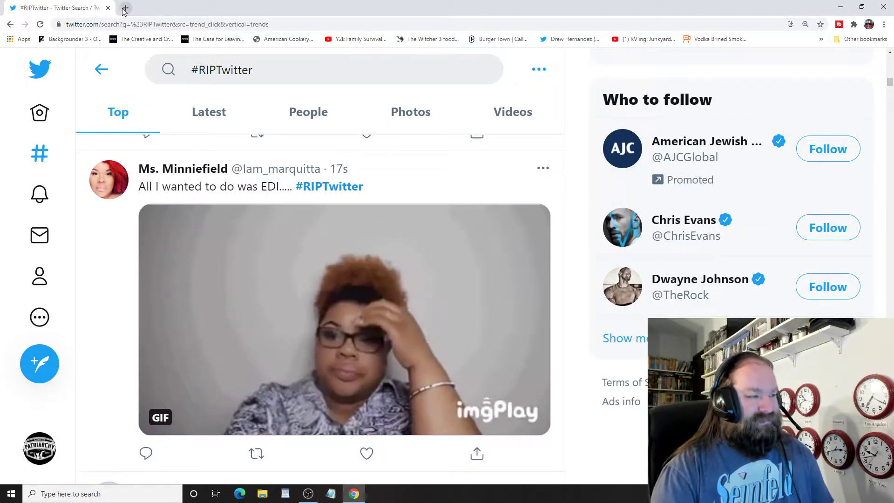
scroll(271, 241, down, 5)
scroll(271, 240, down, 5)
scroll(271, 240, up, 3)
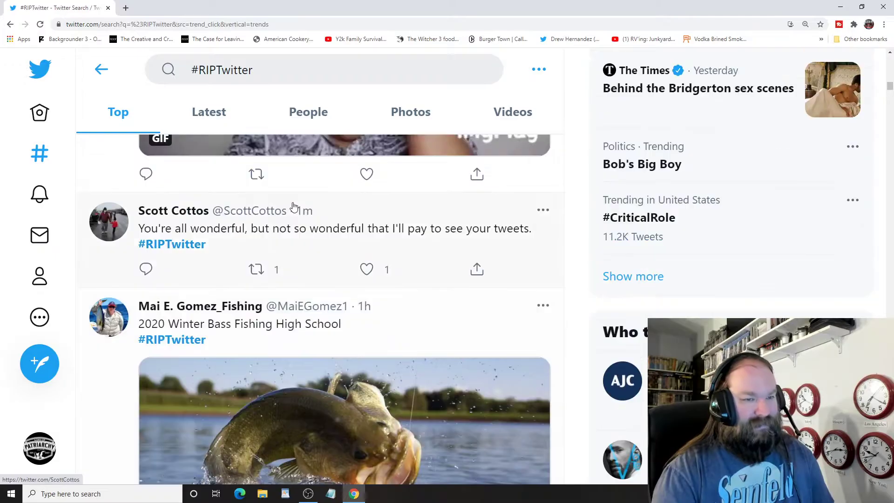
click(307, 70)
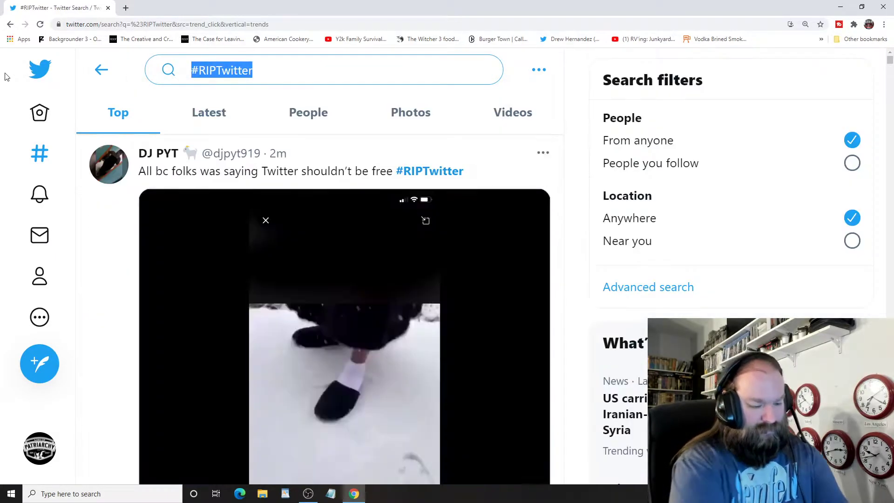
text(newsw)
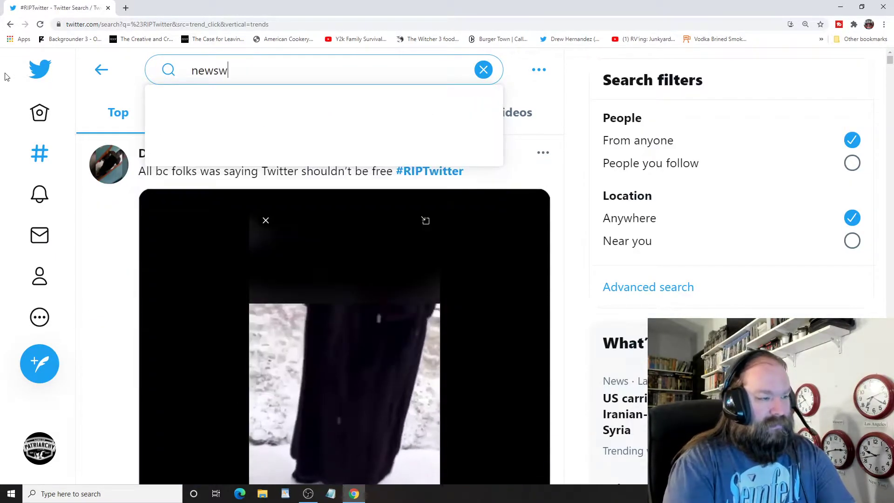
text(ee)
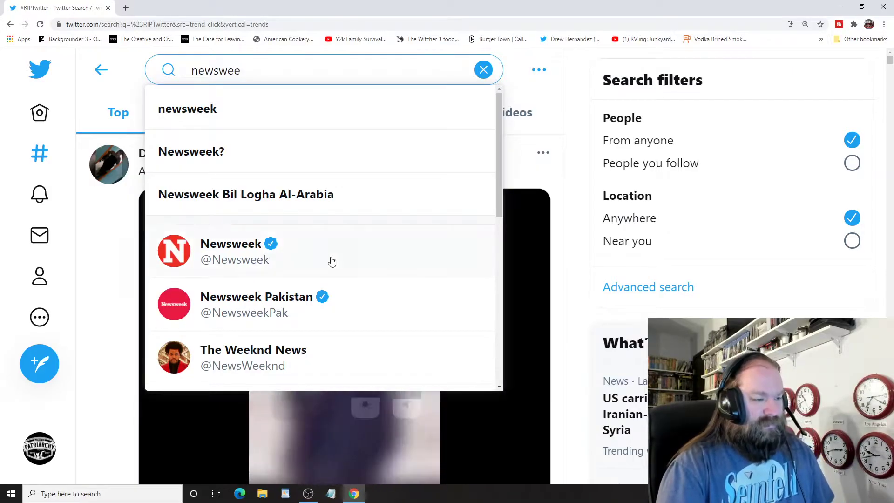
click(261, 251)
scroll(257, 258, down, 3)
scroll(314, 273, down, 2)
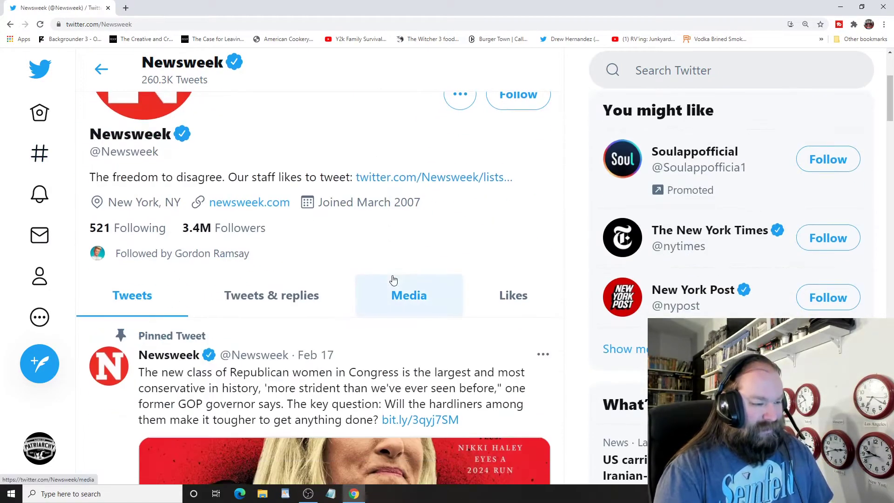
scroll(394, 280, down, 3)
scroll(393, 281, down, 4)
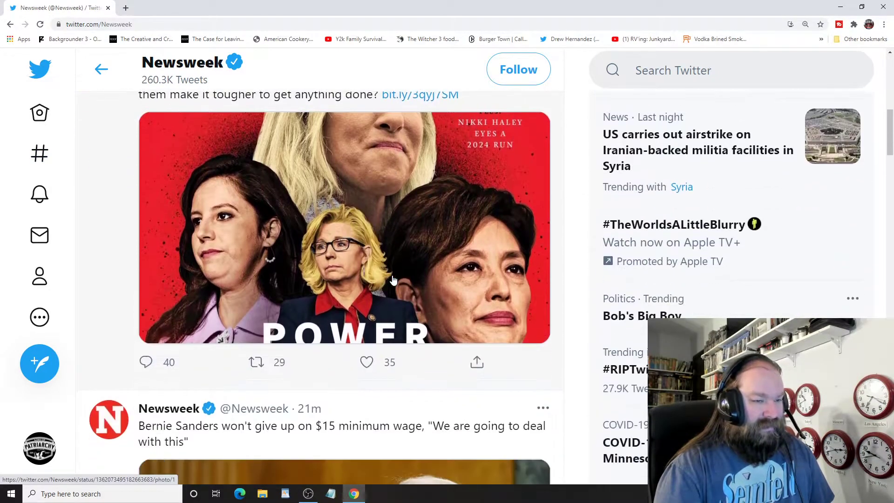
scroll(393, 281, down, 4)
scroll(393, 281, down, 3)
scroll(393, 281, down, 3)
scroll(394, 280, up, 2)
scroll(227, 449, down, 2)
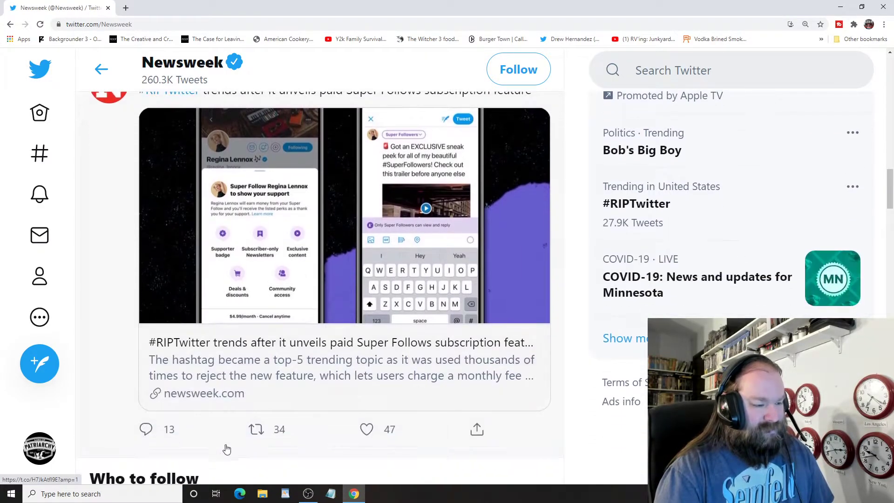
click(227, 359)
scroll(358, 345, down, 3)
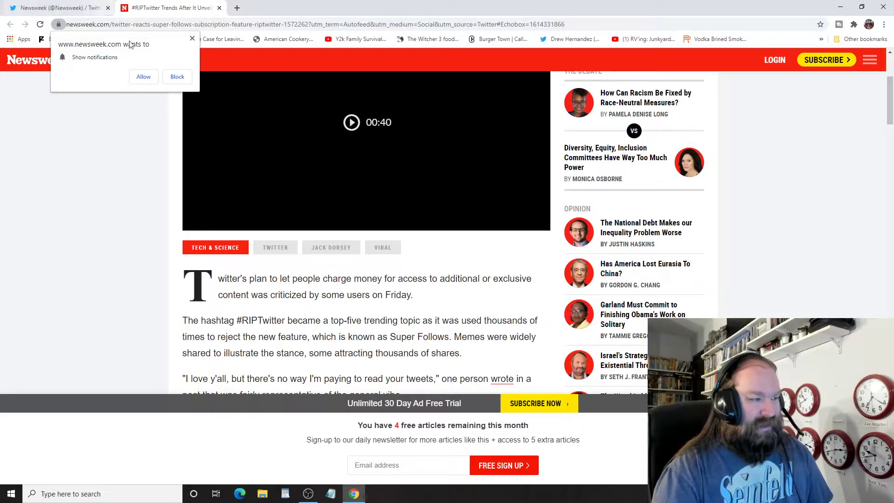
Block Newsweek's notification permission request.
click(177, 77)
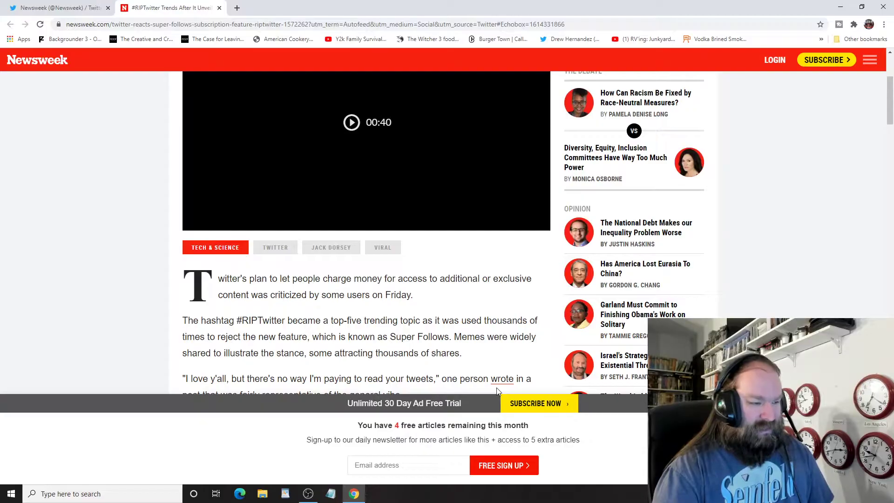
scroll(498, 390, down, 1)
scroll(498, 390, down, 1)
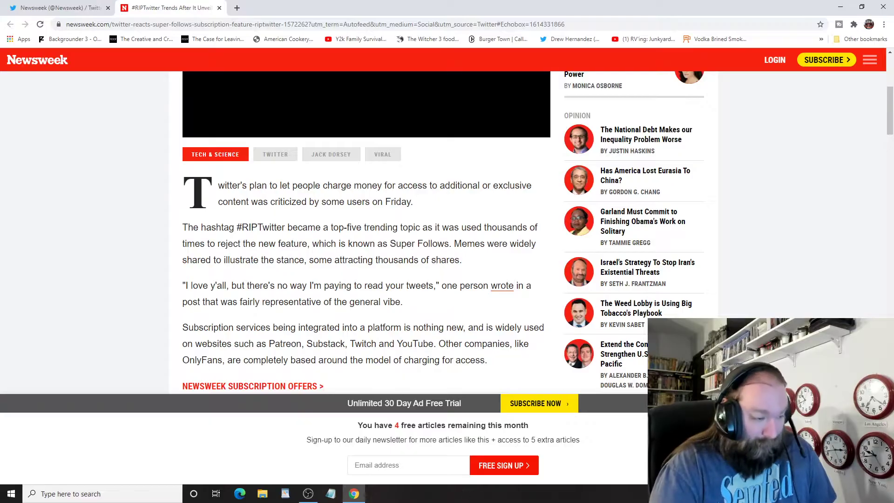
scroll(414, 388, down, 2)
scroll(412, 386, down, 2)
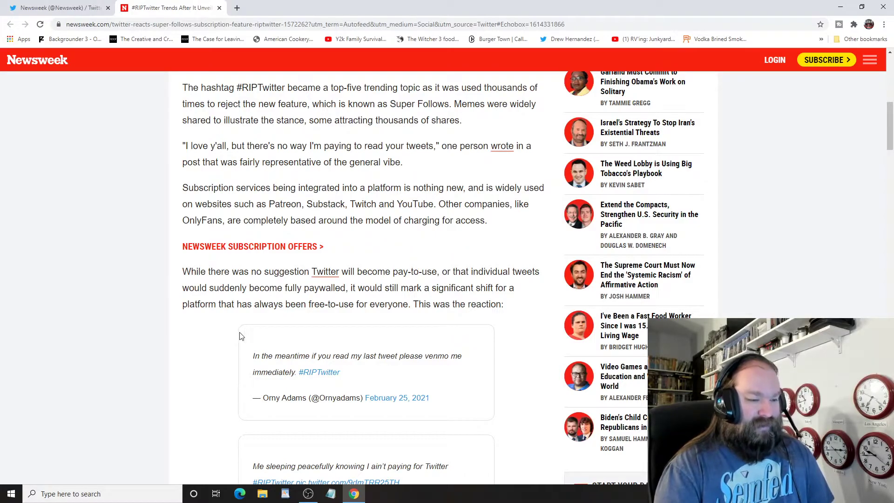
scroll(306, 334, down, 3)
scroll(306, 334, down, 3)
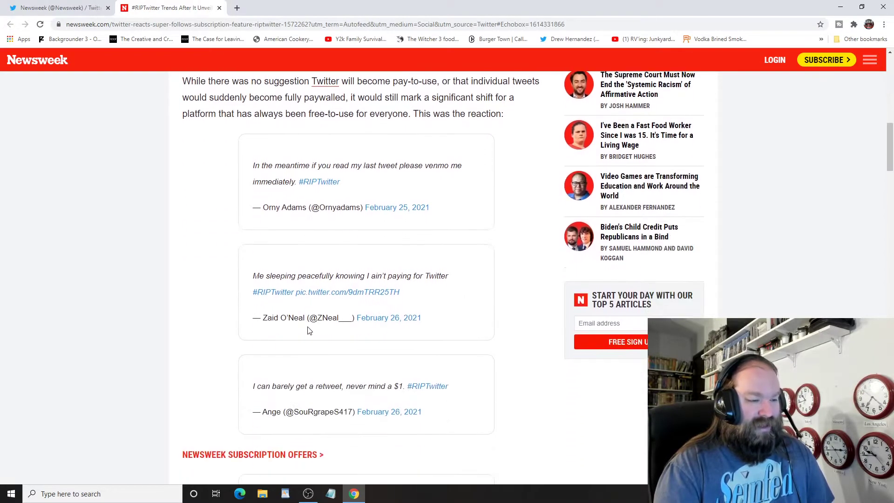
scroll(307, 334, down, 3)
scroll(306, 326, down, 3)
scroll(306, 326, down, 1)
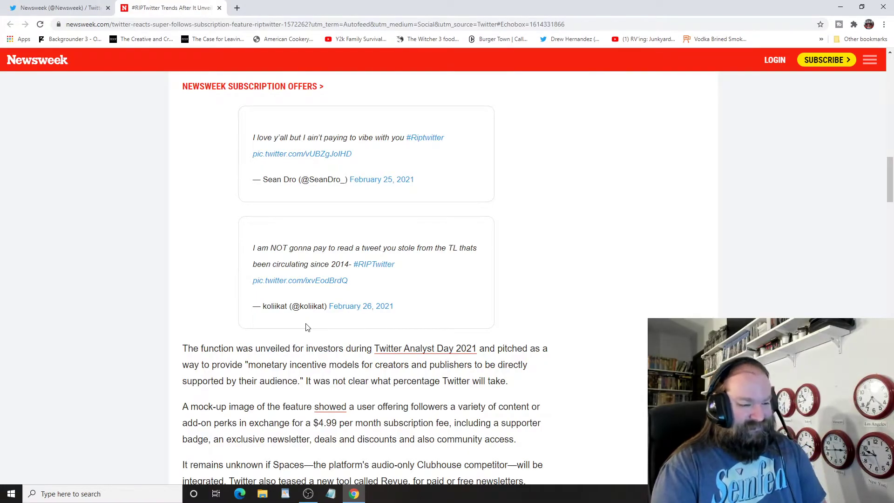
scroll(306, 326, down, 3)
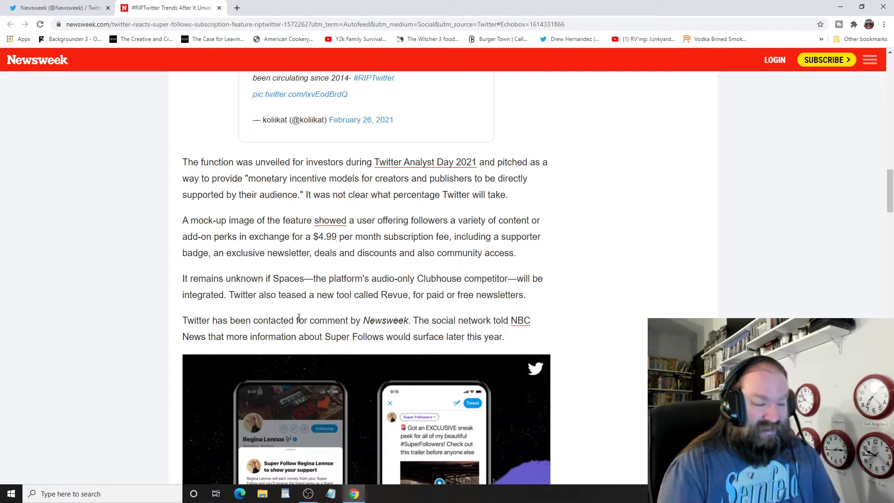
scroll(298, 319, down, 2)
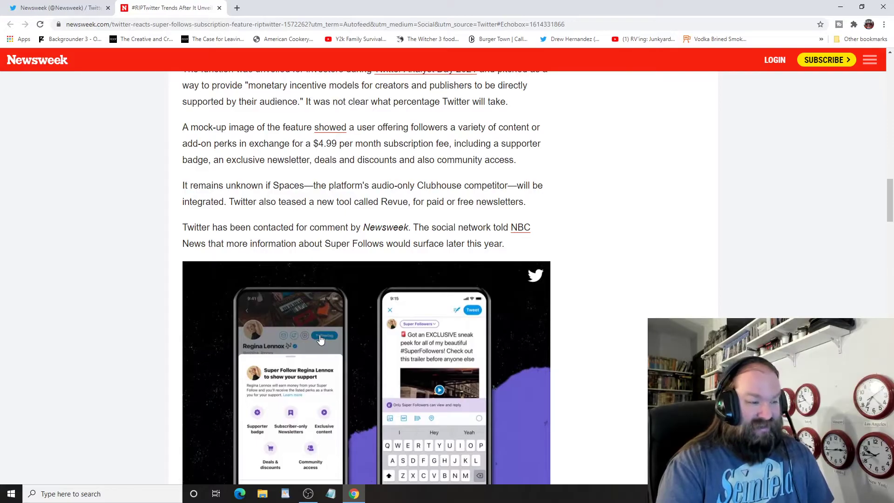
scroll(320, 340, down, 3)
scroll(328, 328, up, 1)
scroll(334, 324, up, 1)
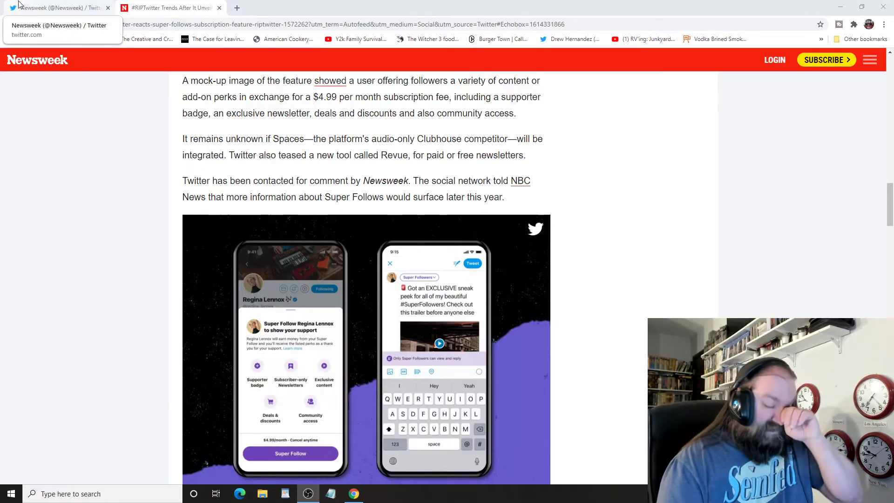
Switch back to the Twitter tab and briefly open, then dismiss, the account menu.
click(49, 8)
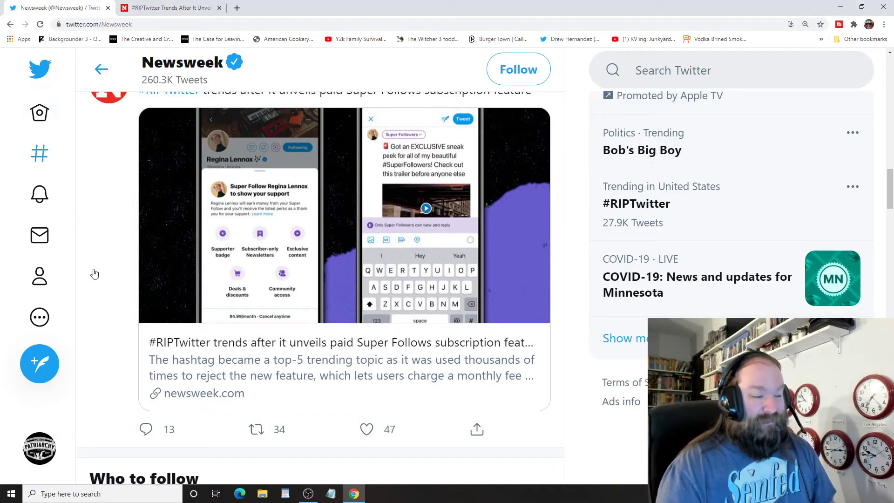
click(39, 448)
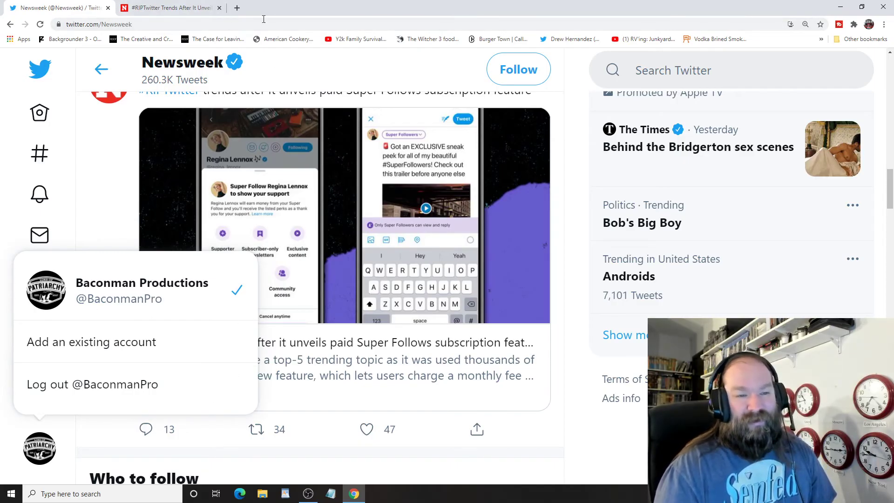
click(584, 438)
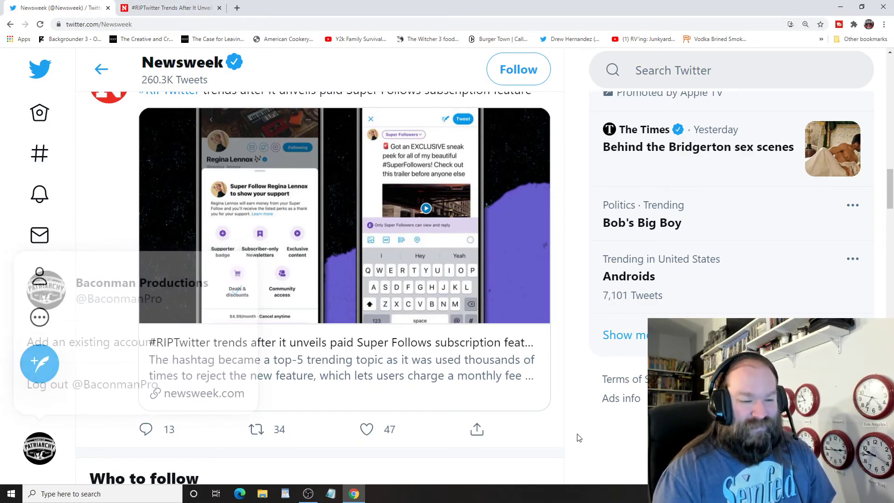